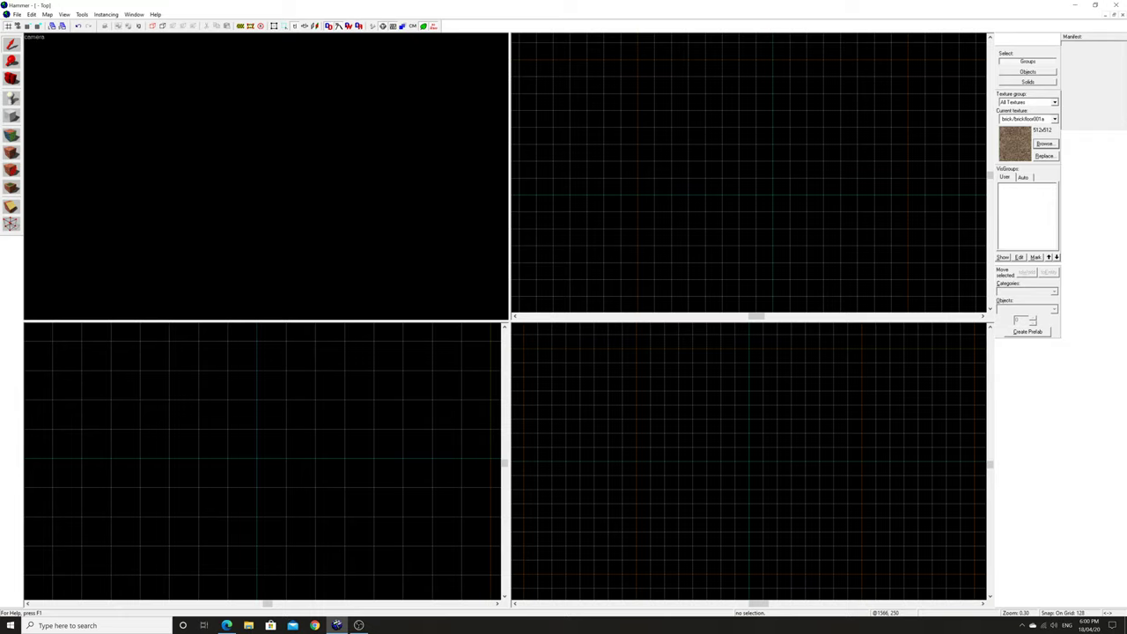
Step: Review the 2D view and grid settings in the editor configuration
{"action": "left_click", "coordinate": [82, 15]}
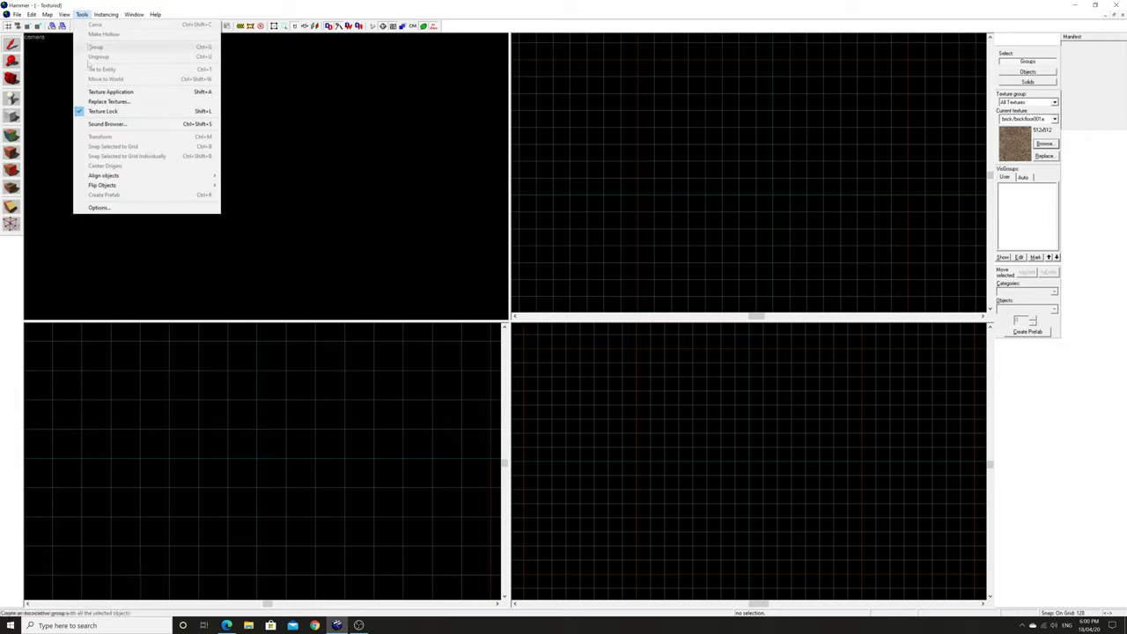
{"action": "left_click", "coordinate": [93, 208]}
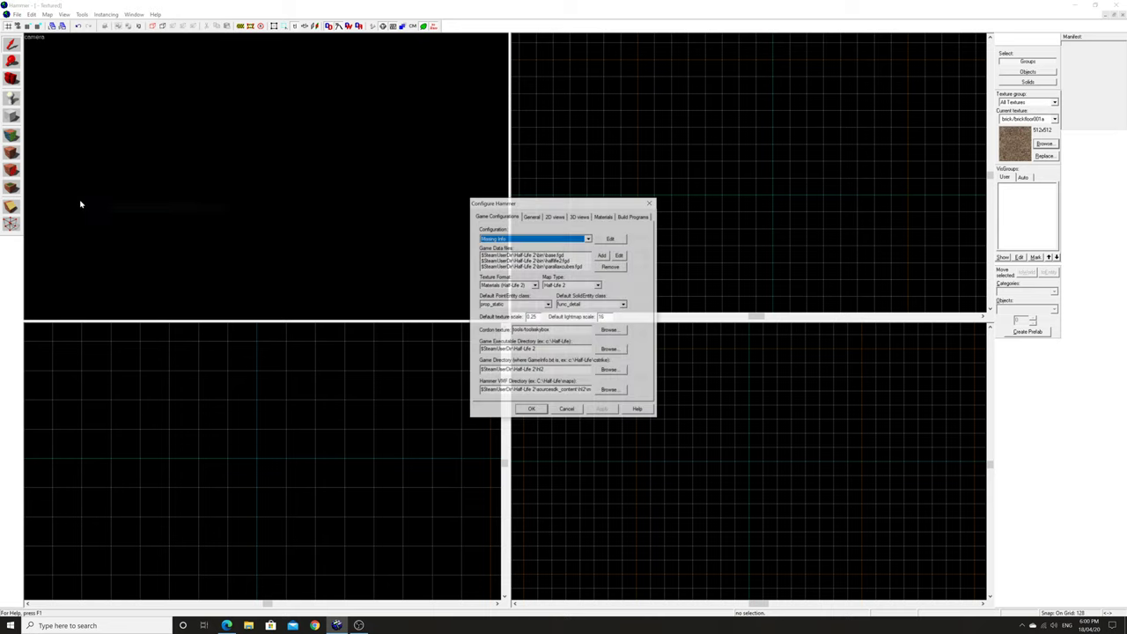
{"action": "left_click", "coordinate": [554, 217]}
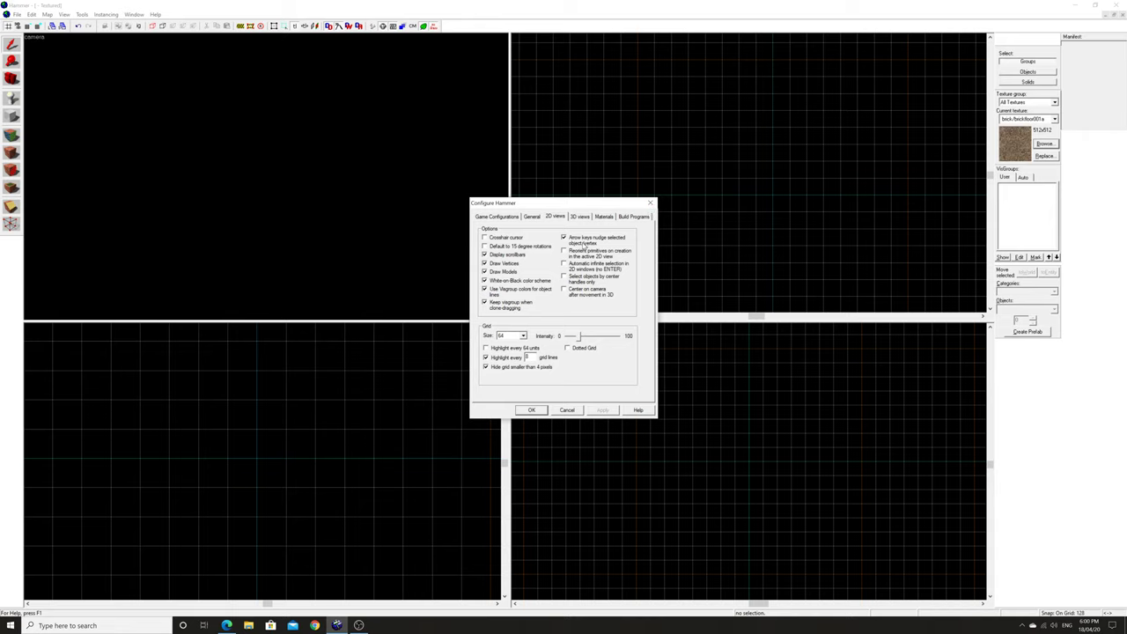
{"action": "left_click", "coordinate": [652, 205]}
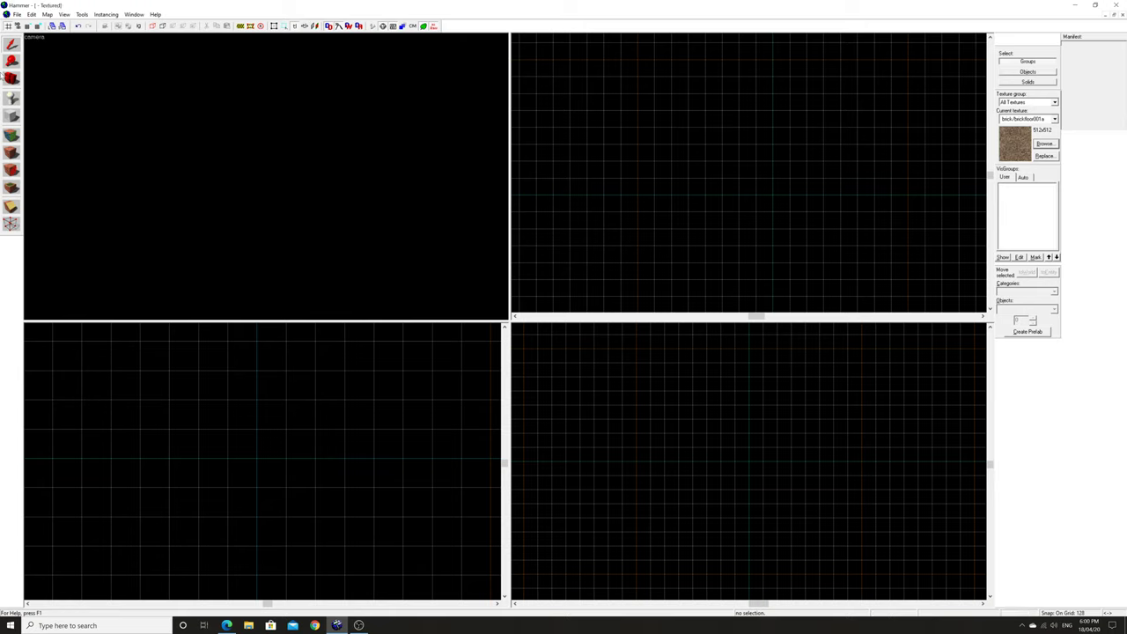
Step: Choose the Block tool with tools/toolsnodraw as current texture and arch as the primitive
{"action": "left_click", "coordinate": [12, 117]}
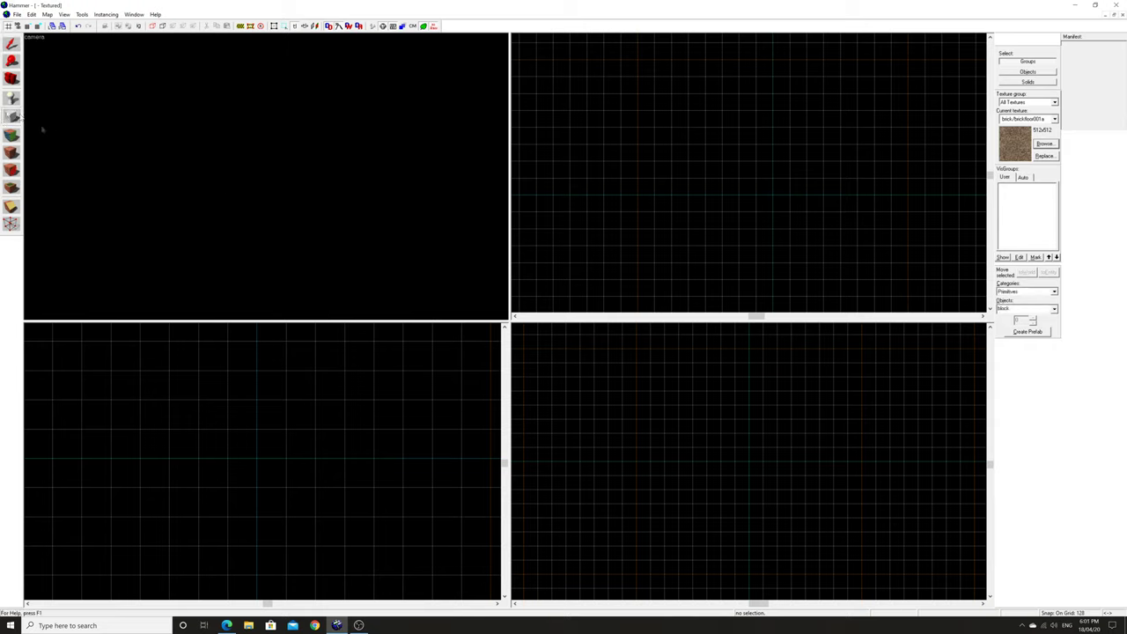
{"action": "left_click", "coordinate": [1020, 120]}
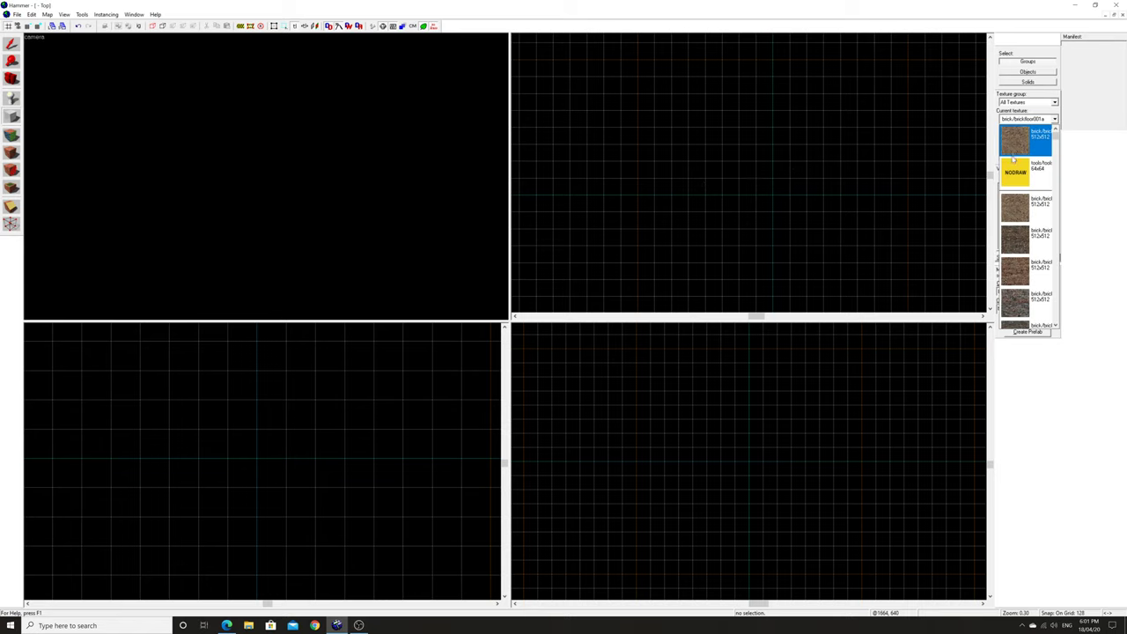
{"action": "left_click", "coordinate": [1015, 167]}
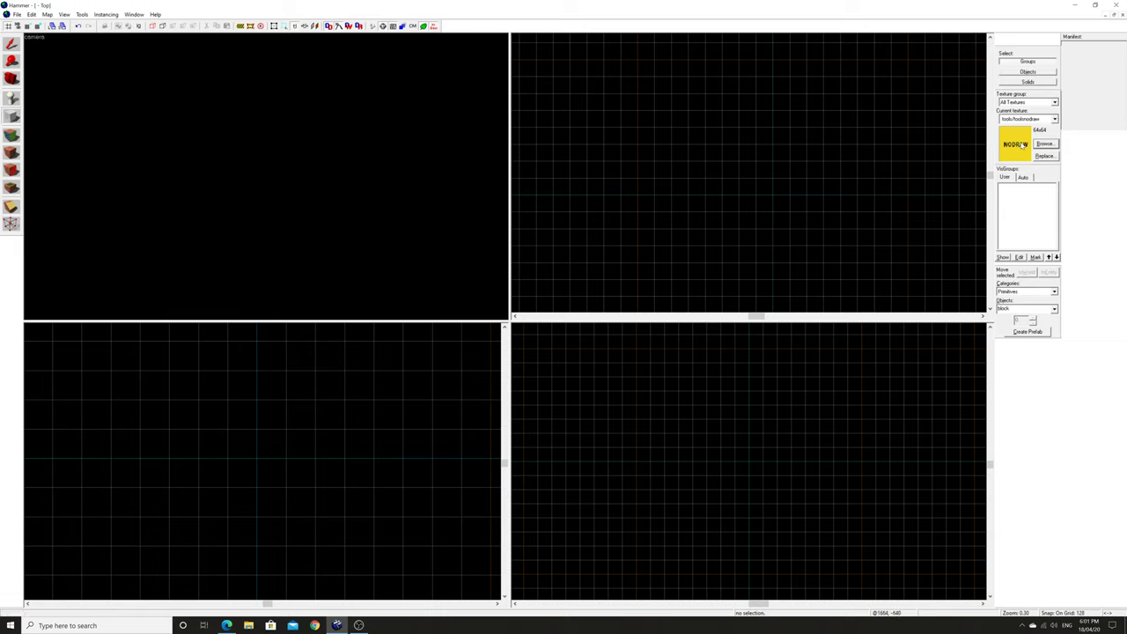
{"action": "left_click", "coordinate": [1054, 309]}
{"action": "left_click", "coordinate": [1021, 317]}
Step: Outline a 256 × 256 × 256 box in the top and side views and create an arch from it
{"action": "left_click_drag", "start_coordinate": [642, 199], "coordinate": [677, 232]}
{"action": "left_click_drag", "start_coordinate": [652, 454], "coordinate": [649, 448]}
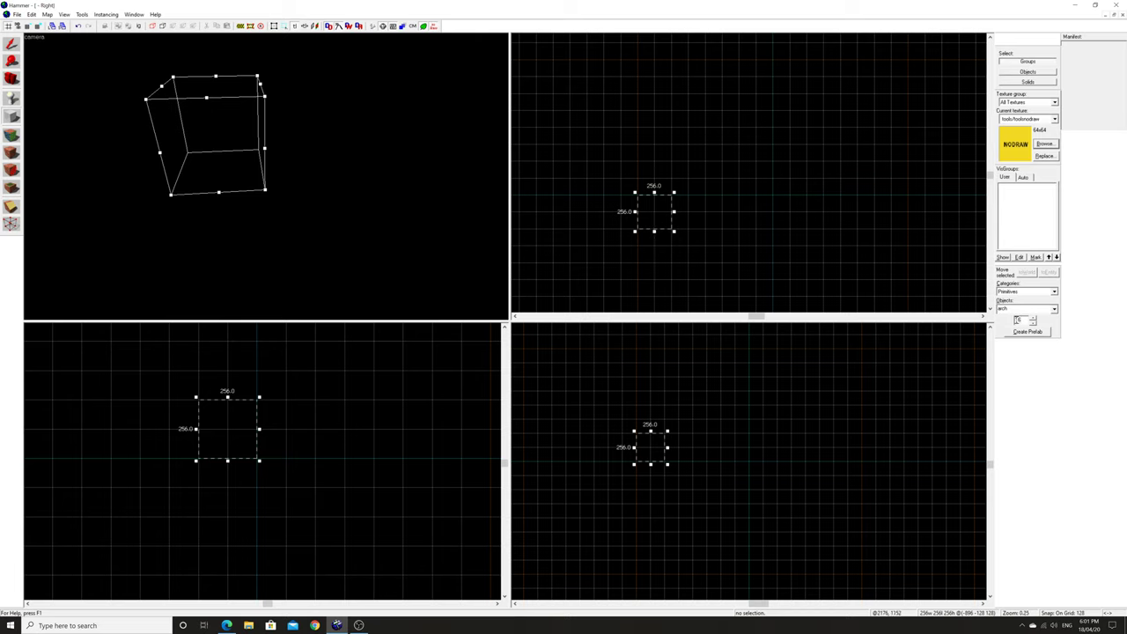
{"action": "key", "text": "Return"}
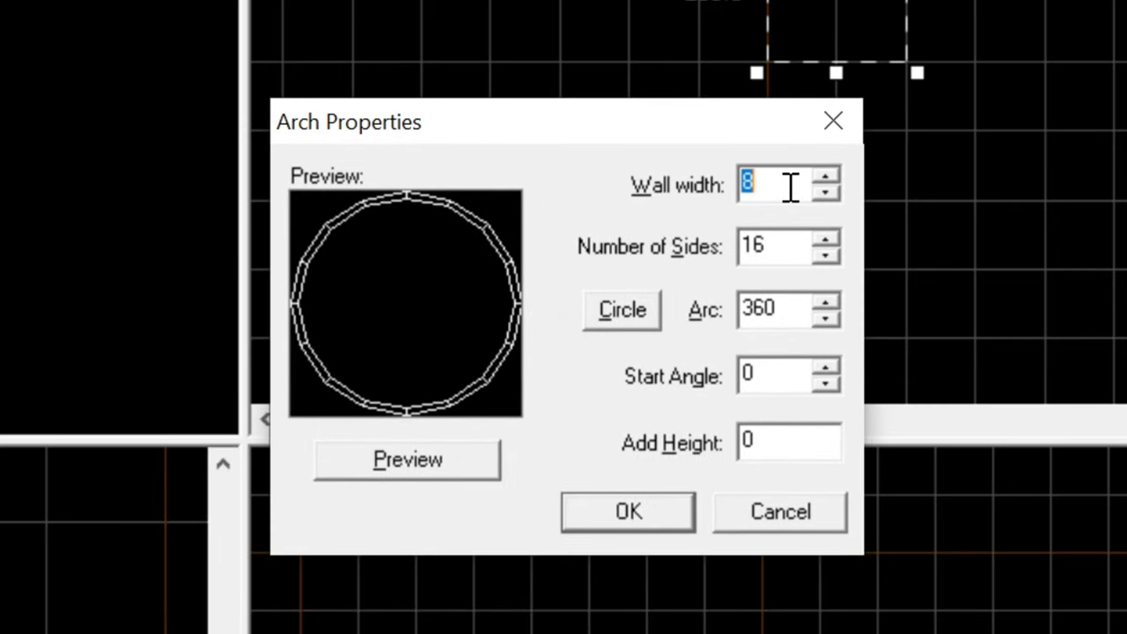
Step: After previewing a 64-unit wall, build the 16-sided 360° arch with an 8-unit wall and select it
{"action": "type", "text": "64"}
{"action": "left_click", "coordinate": [468, 454]}
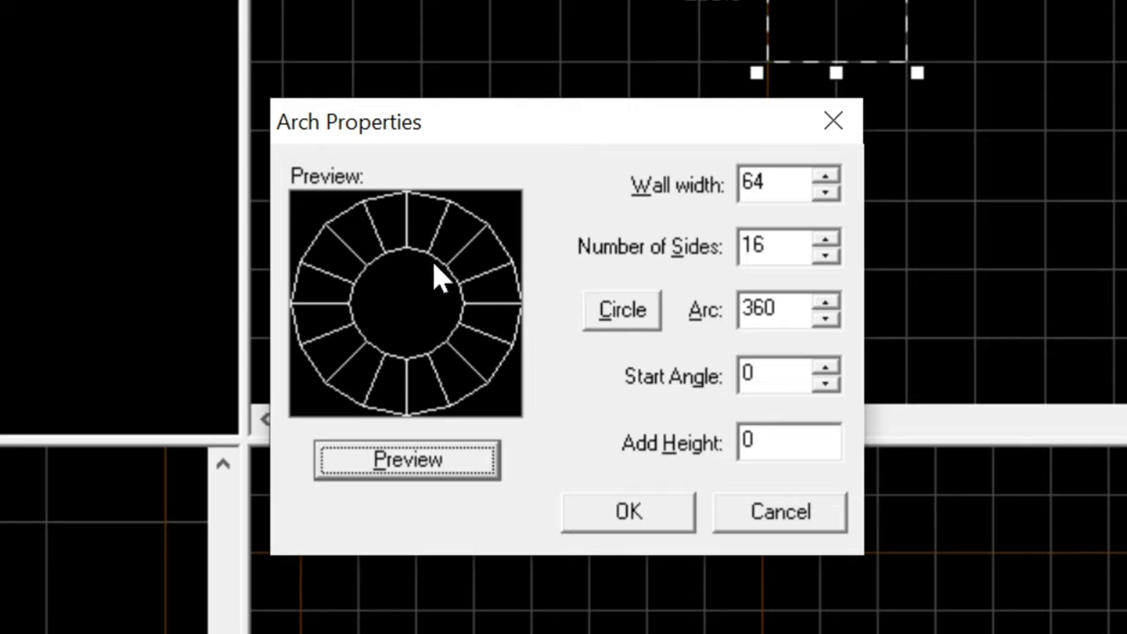
{"action": "double_click", "coordinate": [753, 182]}
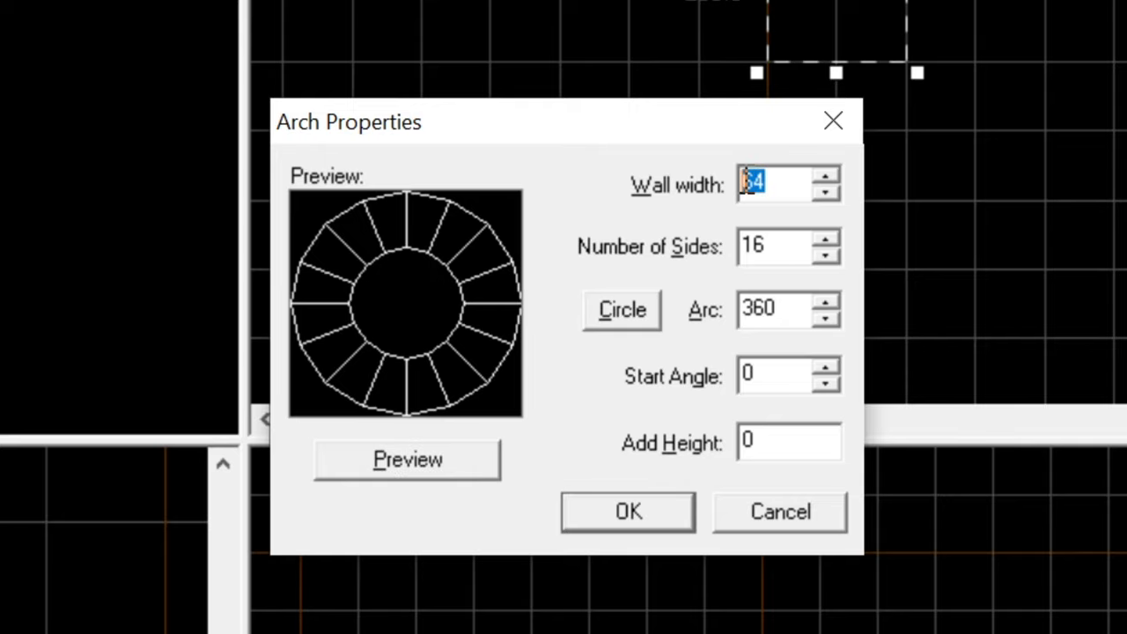
{"action": "type", "text": "8"}
{"action": "left_click", "coordinate": [423, 459]}
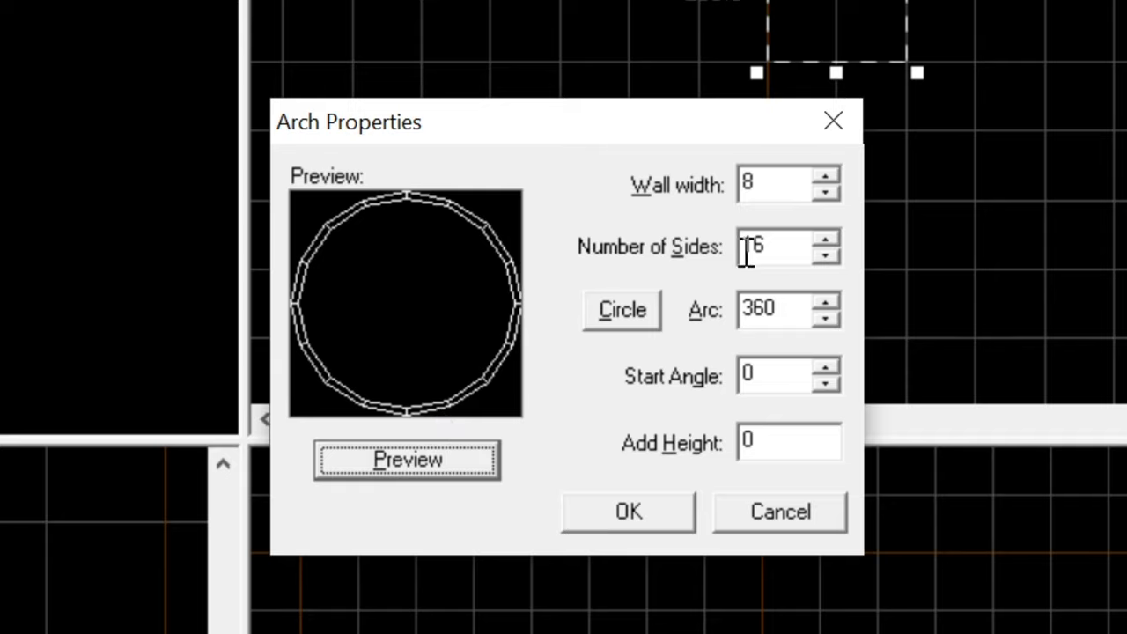
{"action": "left_click_drag", "start_coordinate": [769, 251], "coordinate": [744, 250]}
{"action": "double_click", "coordinate": [787, 184]}
{"action": "left_click_drag", "start_coordinate": [783, 315], "coordinate": [731, 315]}
{"action": "left_click", "coordinate": [788, 373]}
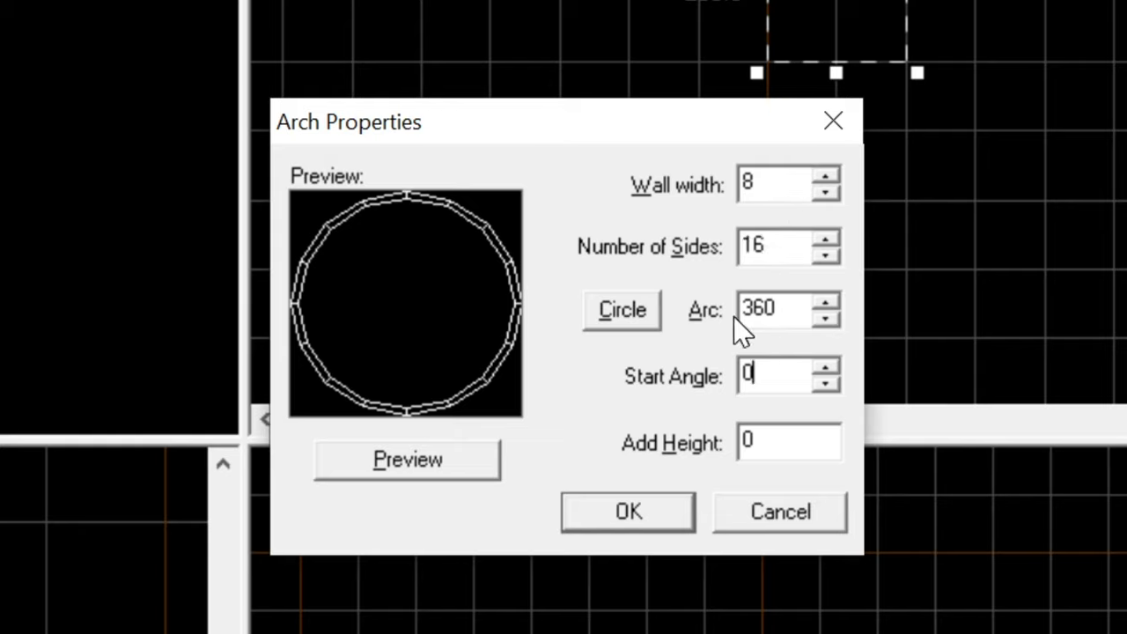
{"action": "left_click", "coordinate": [637, 516]}
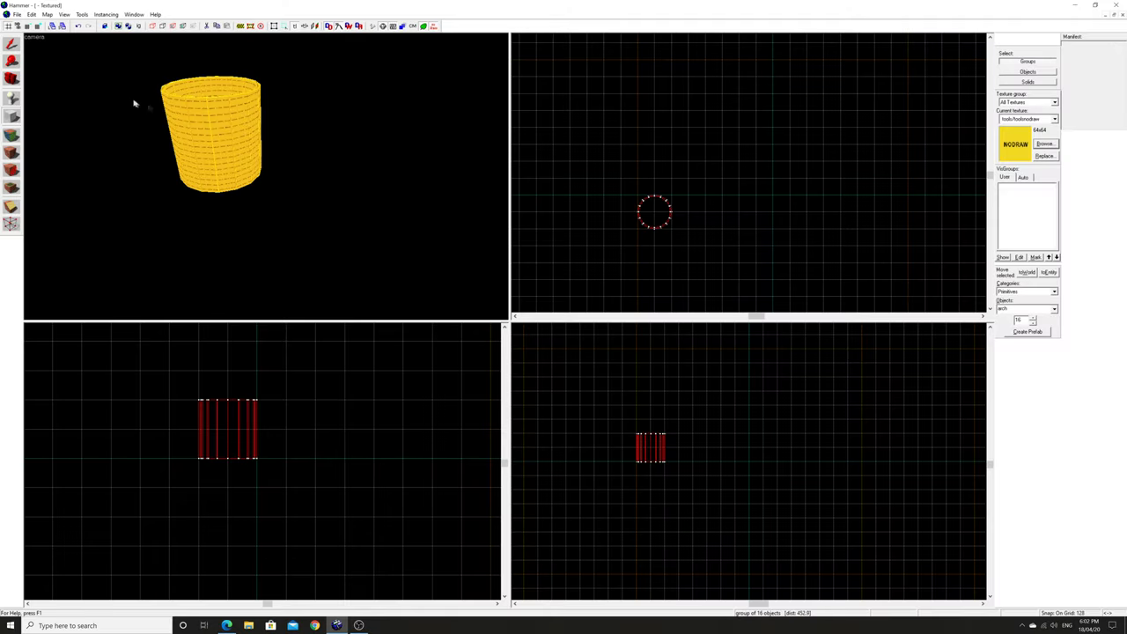
{"action": "left_click", "coordinate": [12, 42]}
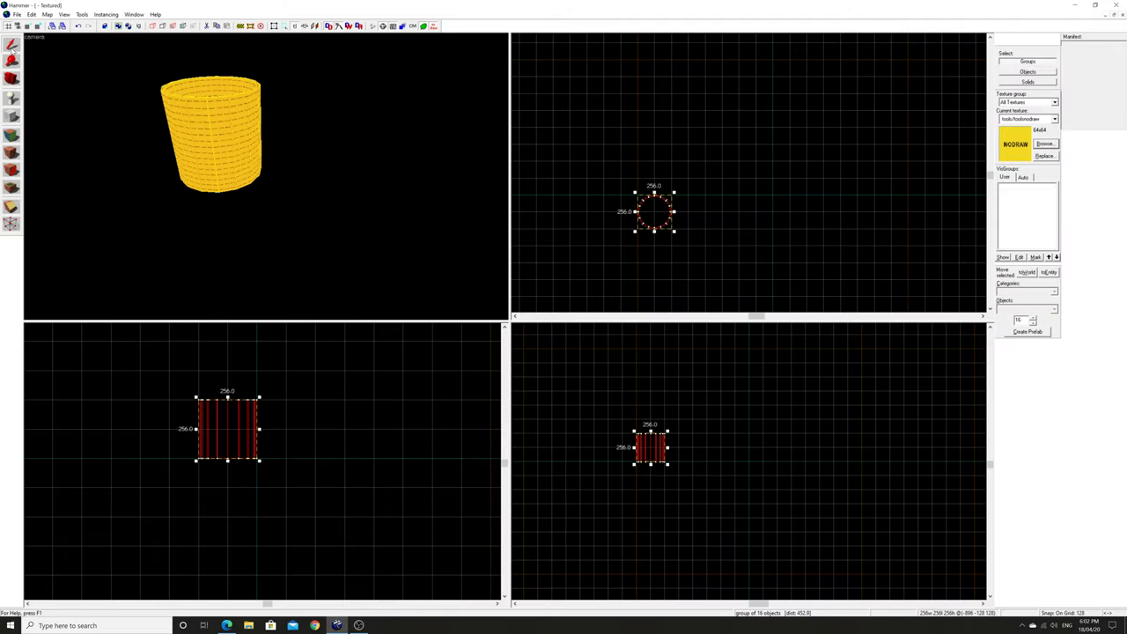
Step: Rotate the cylinder 90° about X with Transform, then reselect the cylinder group
{"action": "left_click", "coordinate": [82, 15]}
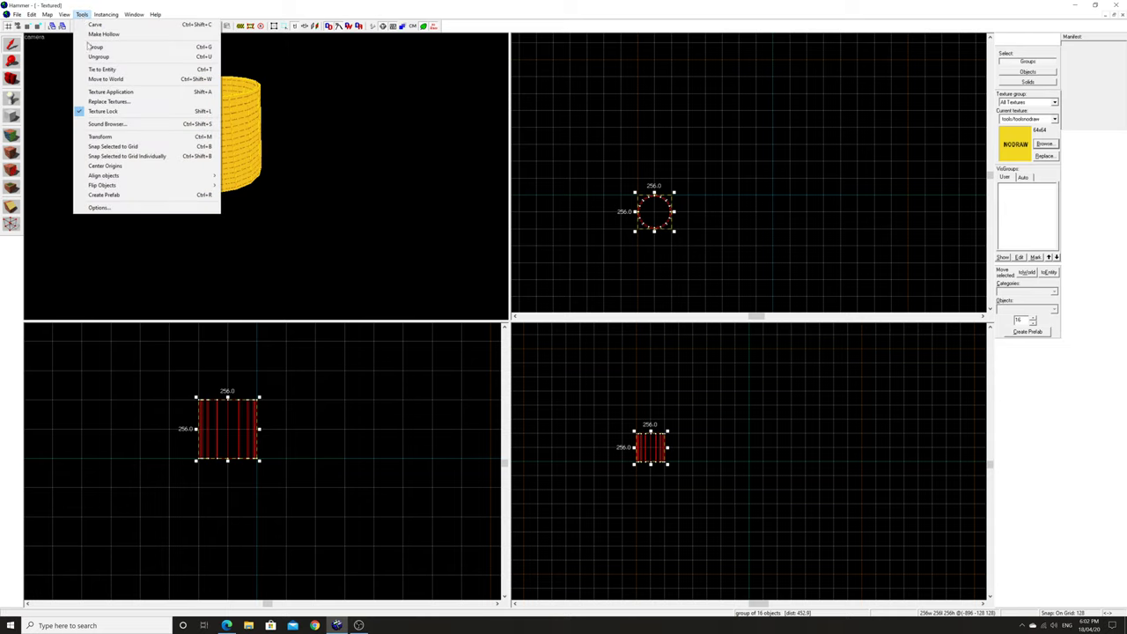
{"action": "left_click", "coordinate": [104, 139]}
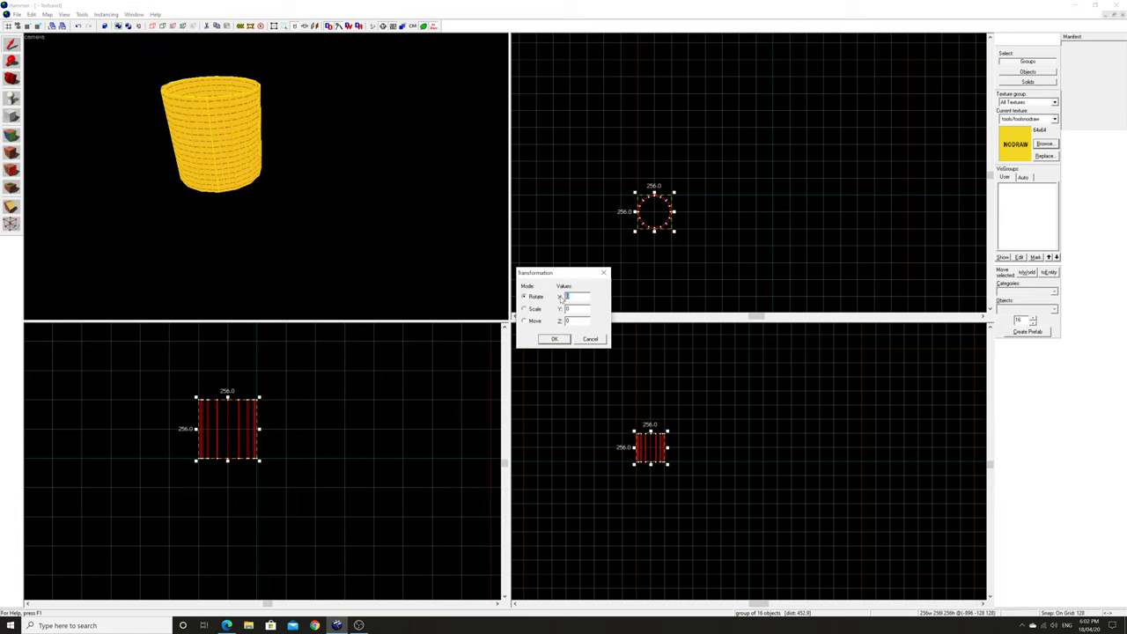
{"action": "type", "text": "90"}
{"action": "key", "text": "Return"}
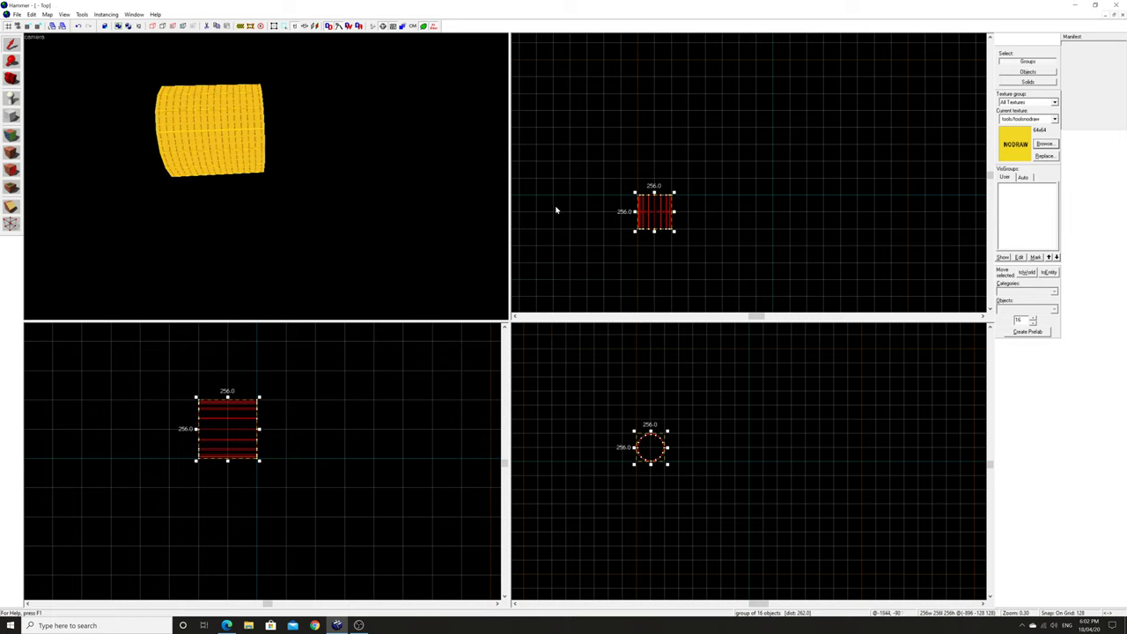
{"action": "key", "text": "Escape"}
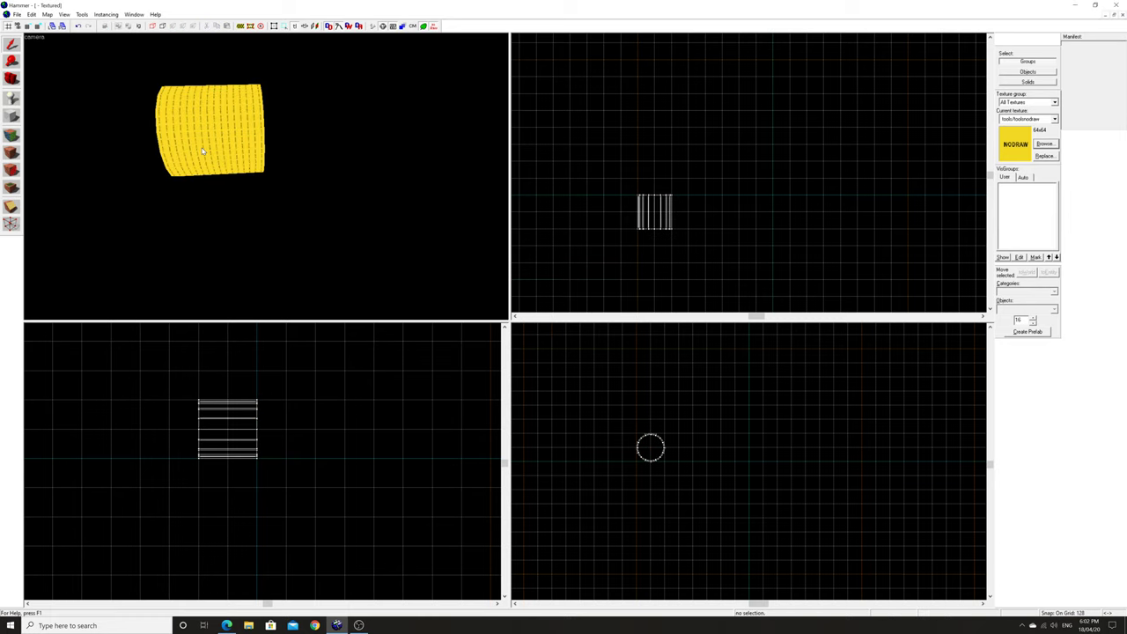
{"action": "left_click", "coordinate": [651, 211]}
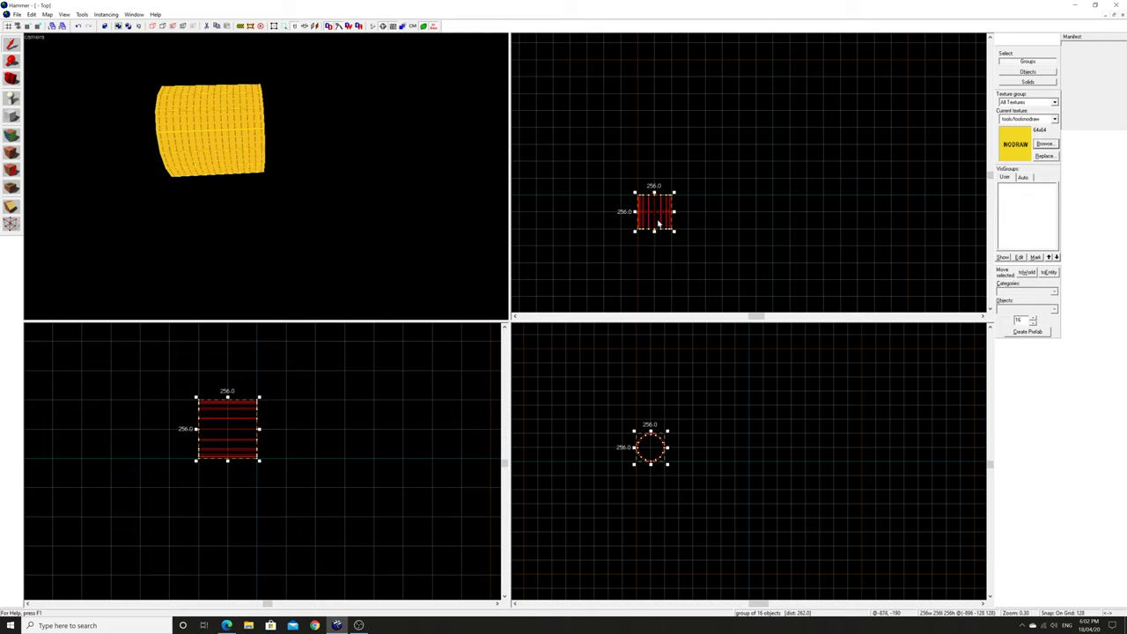
Step: Clone the cylinder upward in the top view and shift the copy up and to the right
{"action": "mouse_move", "coordinate": [653, 219]}
{"action": "left_mouse_down", "text": "shift"}
{"action": "mouse_move", "coordinate": [693, 182]}
{"action": "mouse_move", "coordinate": [655, 185]}
{"action": "mouse_move", "coordinate": [679, 150]}
{"action": "mouse_move", "coordinate": [652, 163]}
{"action": "left_mouse_up", "text": "shift"}
{"action": "left_click_drag", "start_coordinate": [688, 178], "coordinate": [727, 156]}
Step: Rotate the copied cylinder 90° about Z with Transform and deselect it
{"action": "left_click", "coordinate": [81, 15]}
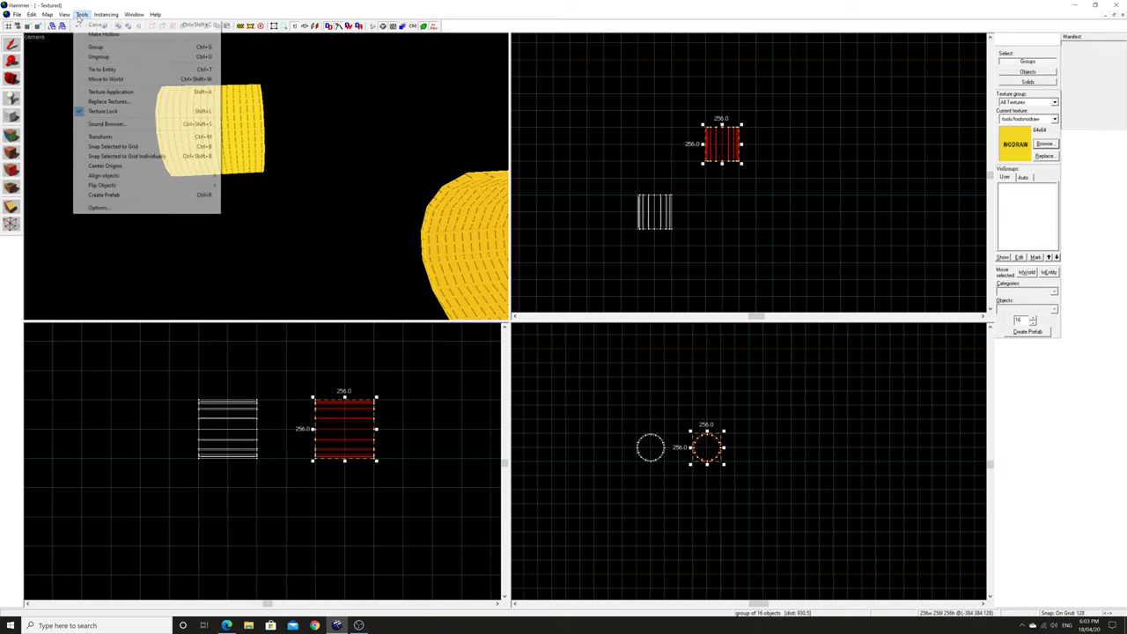
{"action": "left_click", "coordinate": [99, 136]}
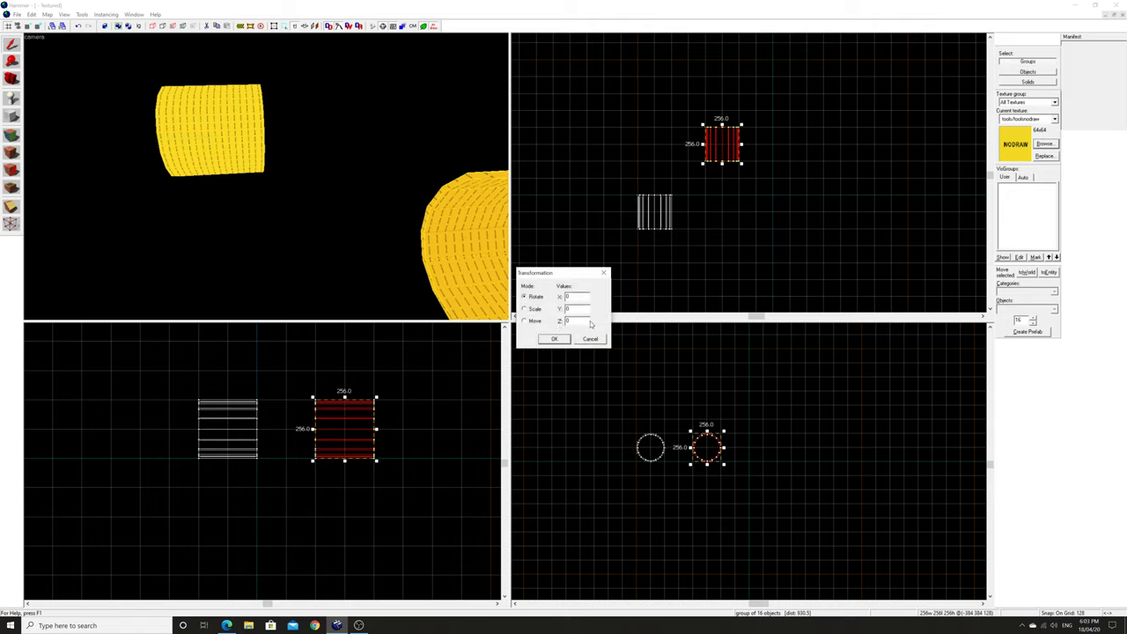
{"action": "type", "text": "90"}
{"action": "key", "text": "Return"}
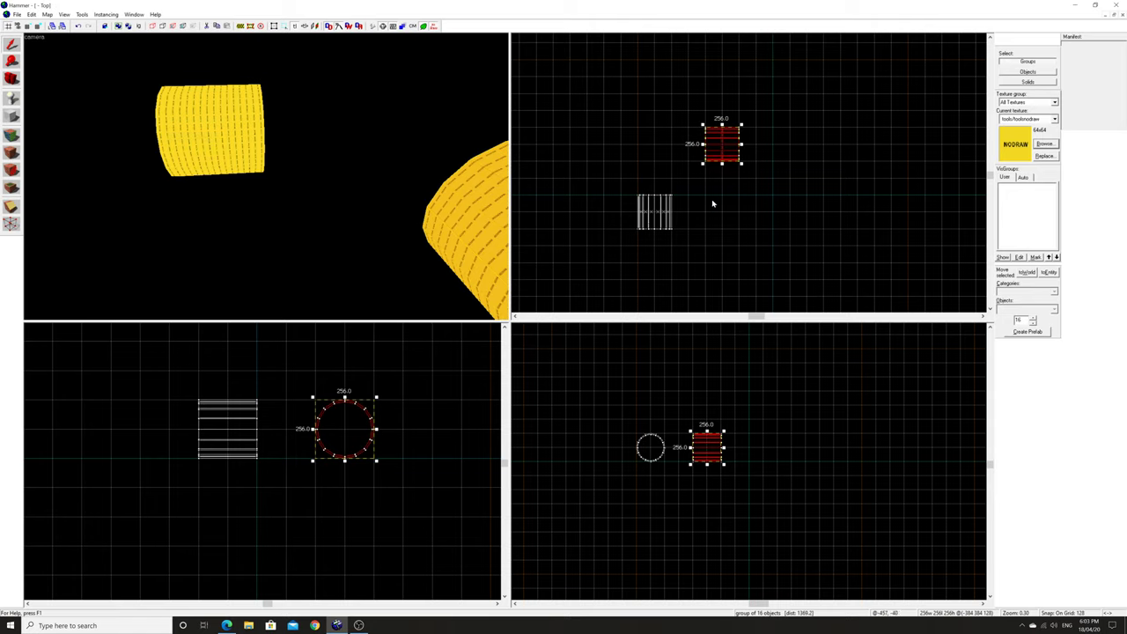
{"action": "left_click", "coordinate": [709, 202]}
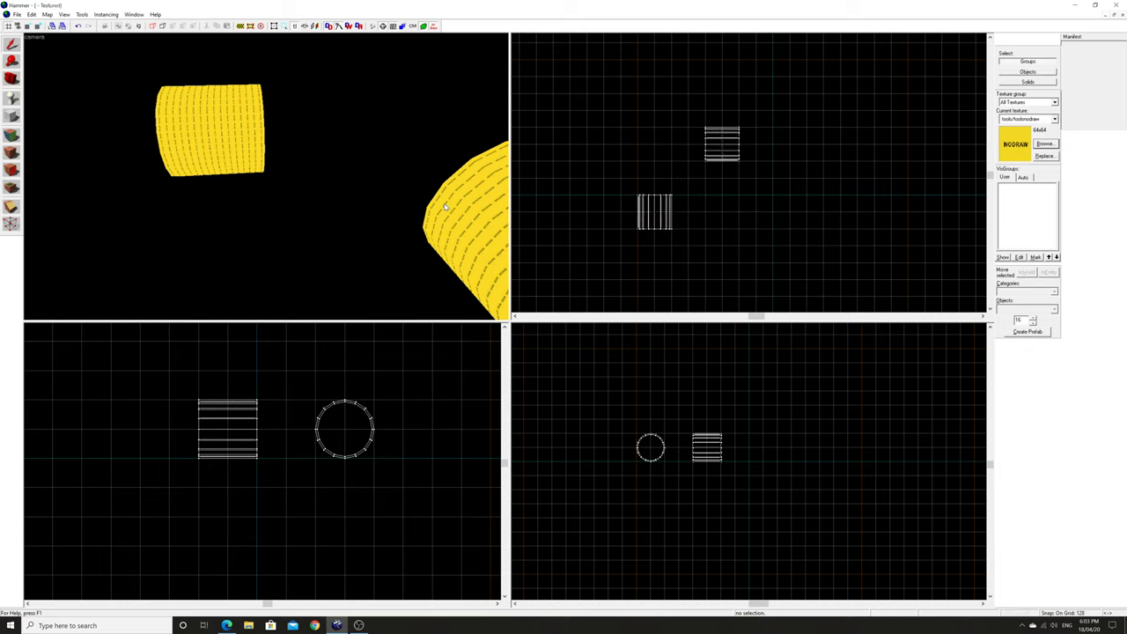
Step: Clone the rotated top cylinder directly below it in the top view
{"action": "left_click", "coordinate": [722, 145]}
{"action": "left_click_drag", "start_coordinate": [720, 151], "coordinate": [723, 218], "text": "shift"}
{"action": "left_click", "coordinate": [723, 250]}
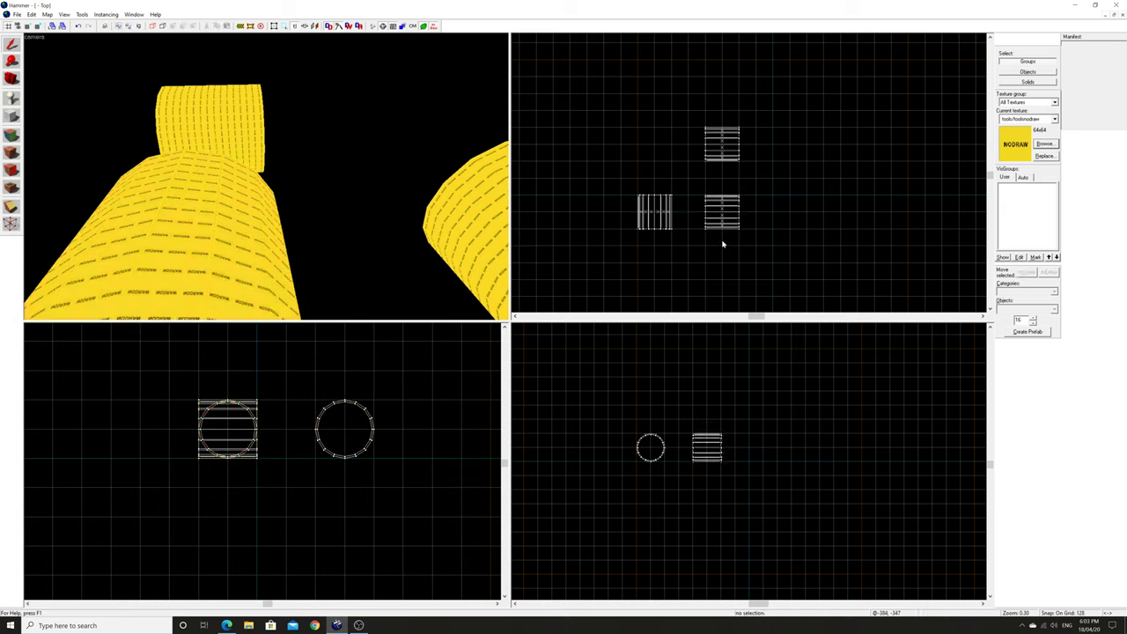